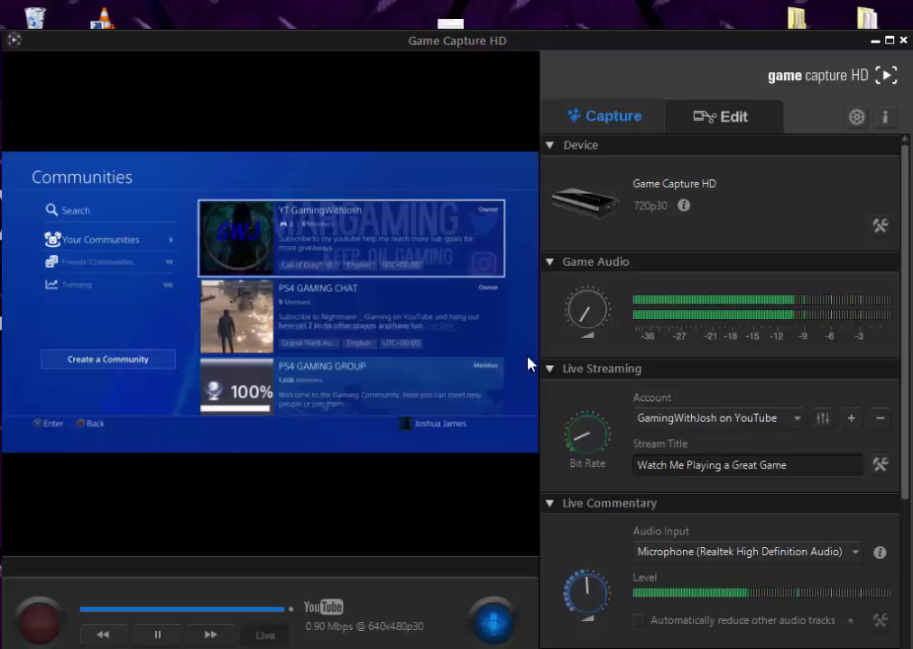
Drag the Game Capture HD window higher so it covers the desktop icons
{"action": "left_click_drag", "start_coordinate": [593, 35], "coordinate": [600, 9]}
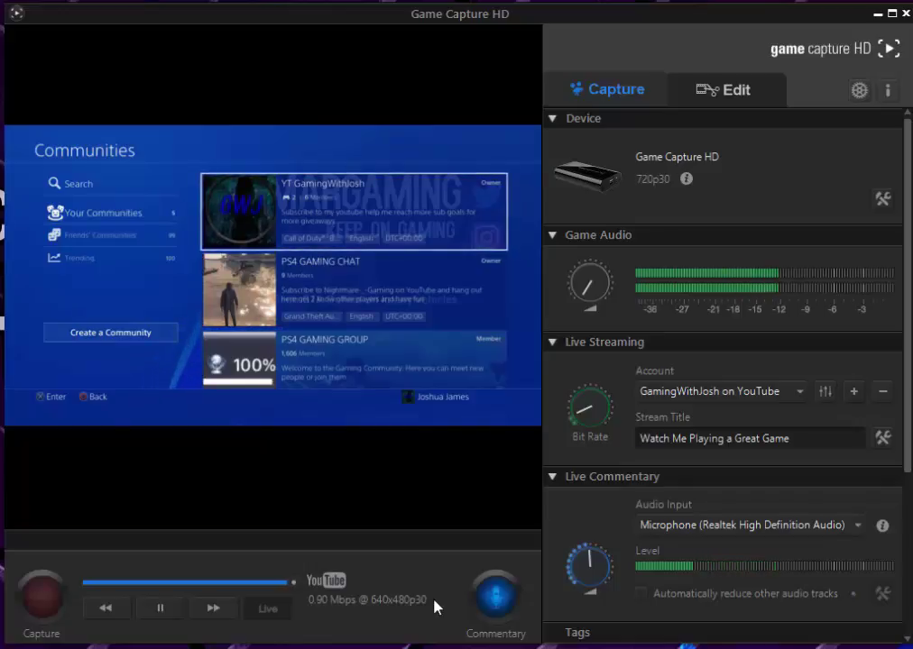
Check the current 1024 × 768 display resolution, then minimize the Screen Resolution window
{"action": "left_click", "coordinate": [878, 16]}
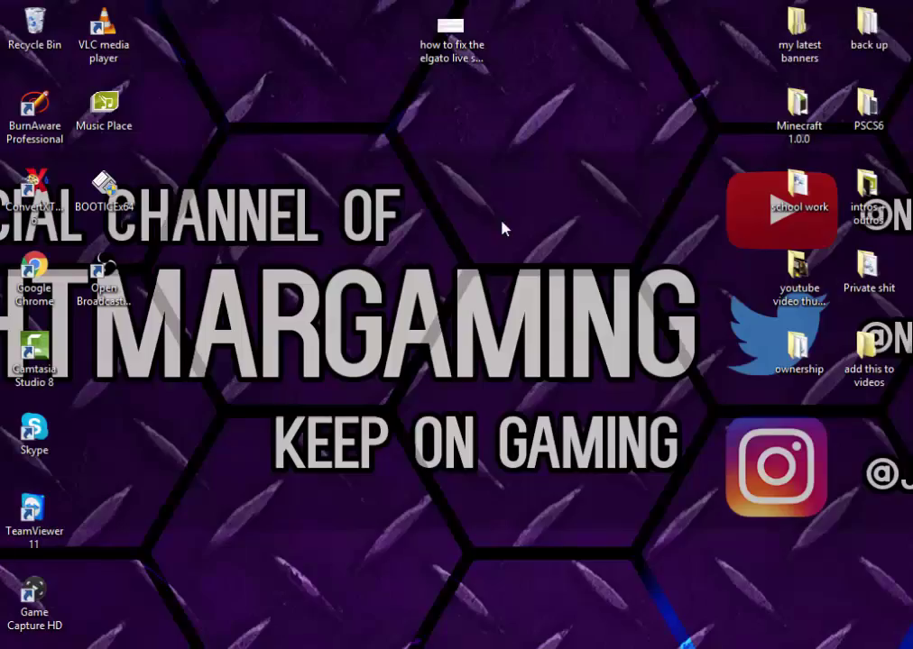
{"action": "right_click", "coordinate": [440, 227]}
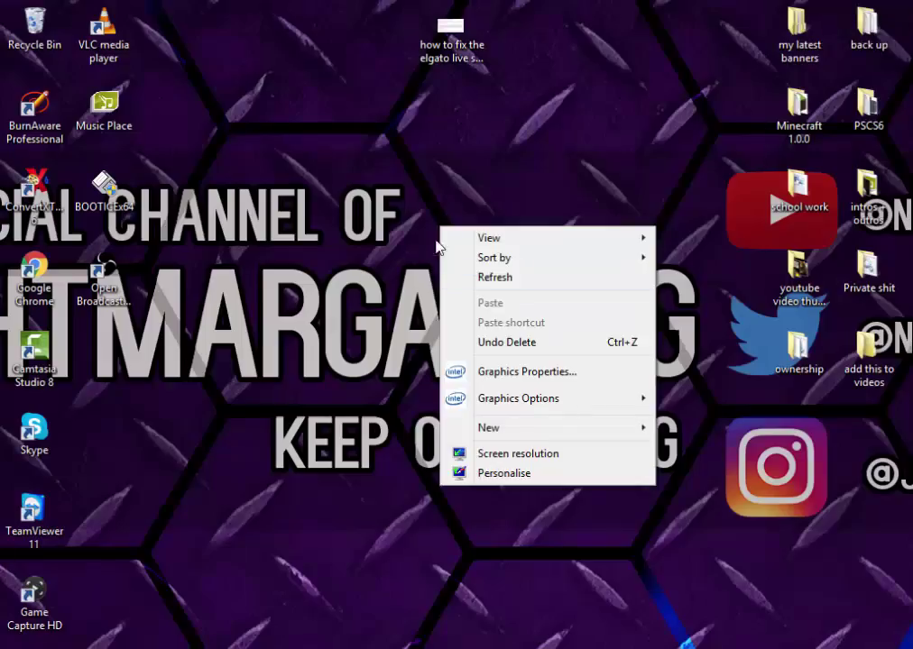
{"action": "left_click", "coordinate": [539, 456]}
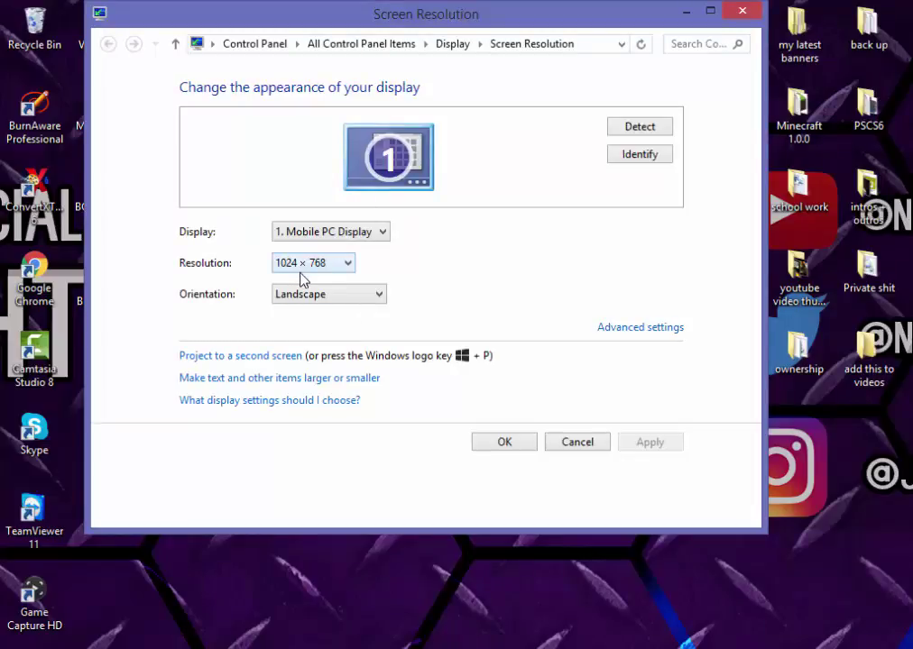
{"action": "left_click", "coordinate": [686, 10]}
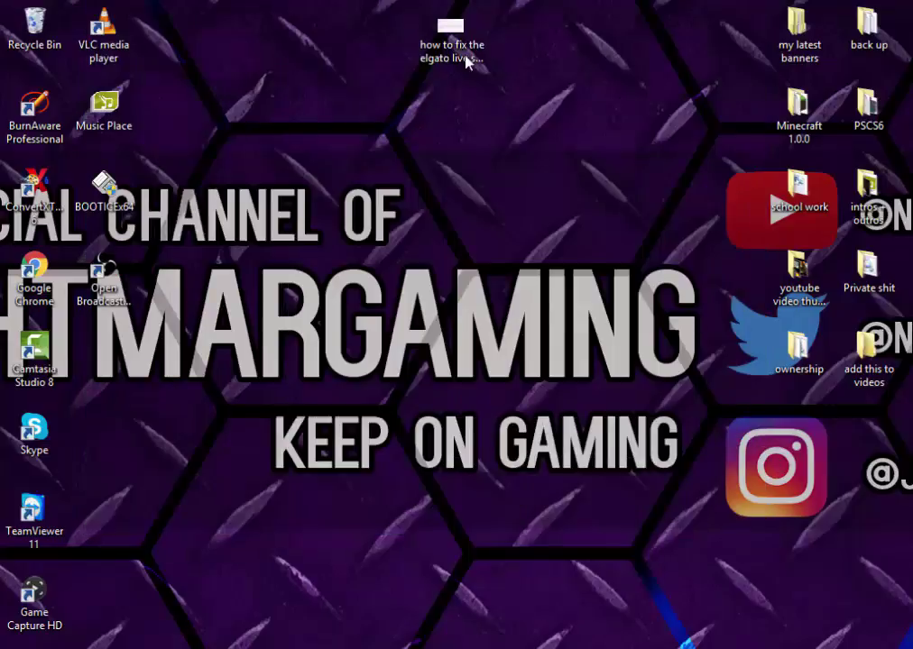
{"action": "double_click", "coordinate": [455, 45]}
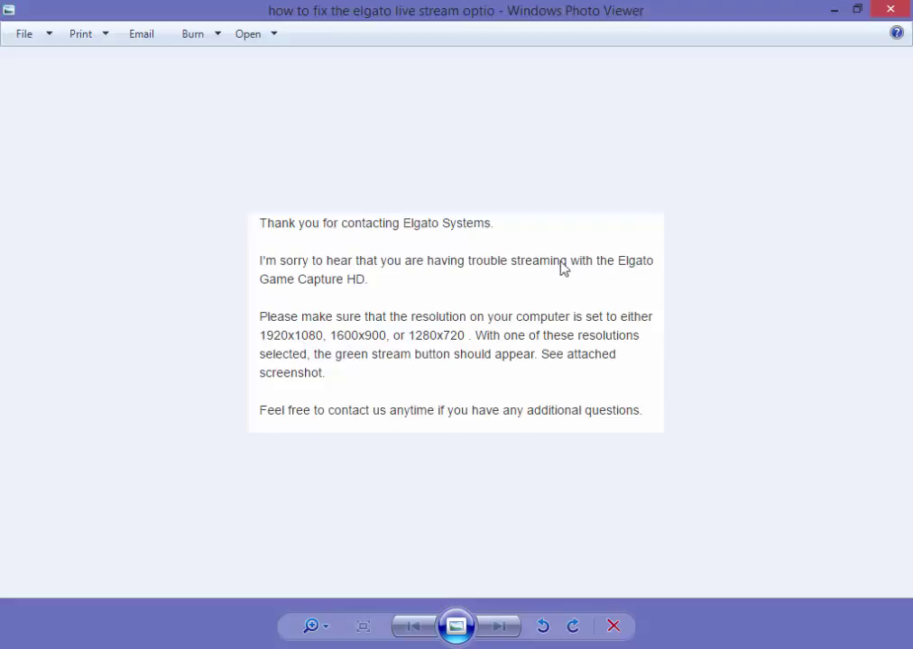
{"action": "key", "text": "alt+F4"}
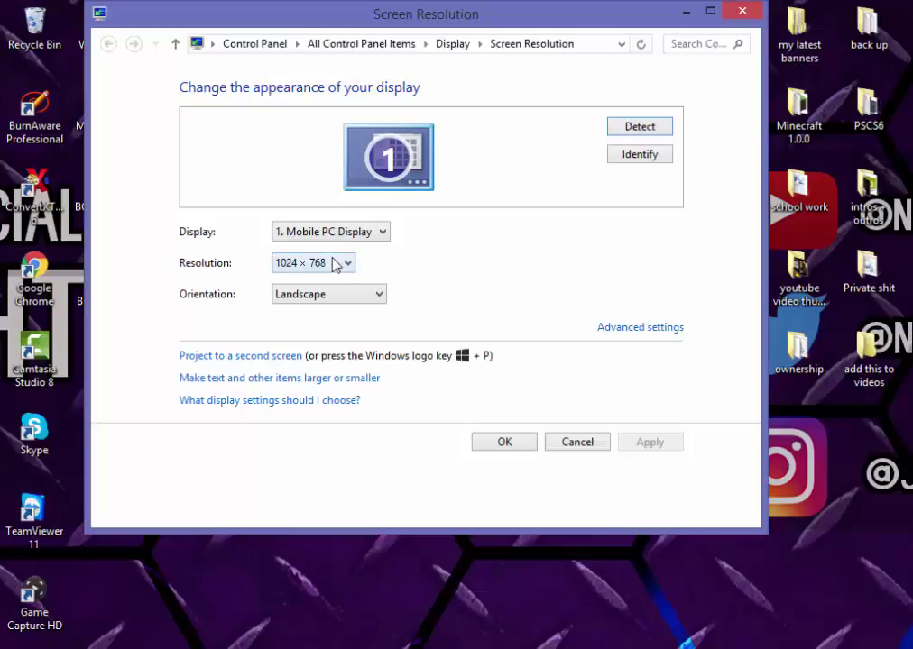
Change the display resolution from 1024 × 768 to 1280 × 720, apply, and keep changes
{"action": "left_click", "coordinate": [335, 263]}
{"action": "left_click_drag", "start_coordinate": [296, 455], "coordinate": [300, 332]}
{"action": "left_click_drag", "start_coordinate": [298, 385], "coordinate": [292, 413]}
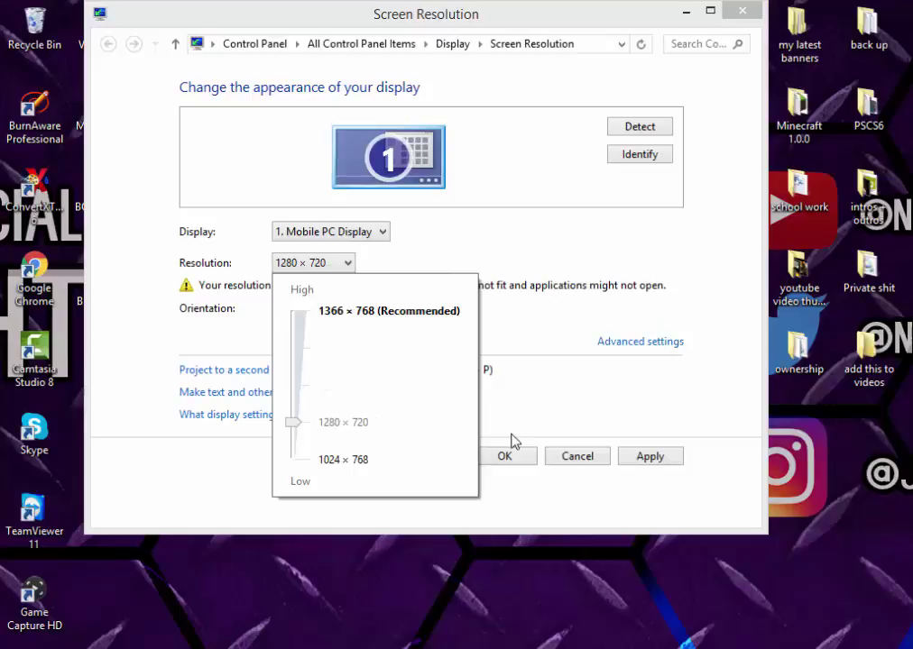
{"action": "left_click", "coordinate": [530, 464]}
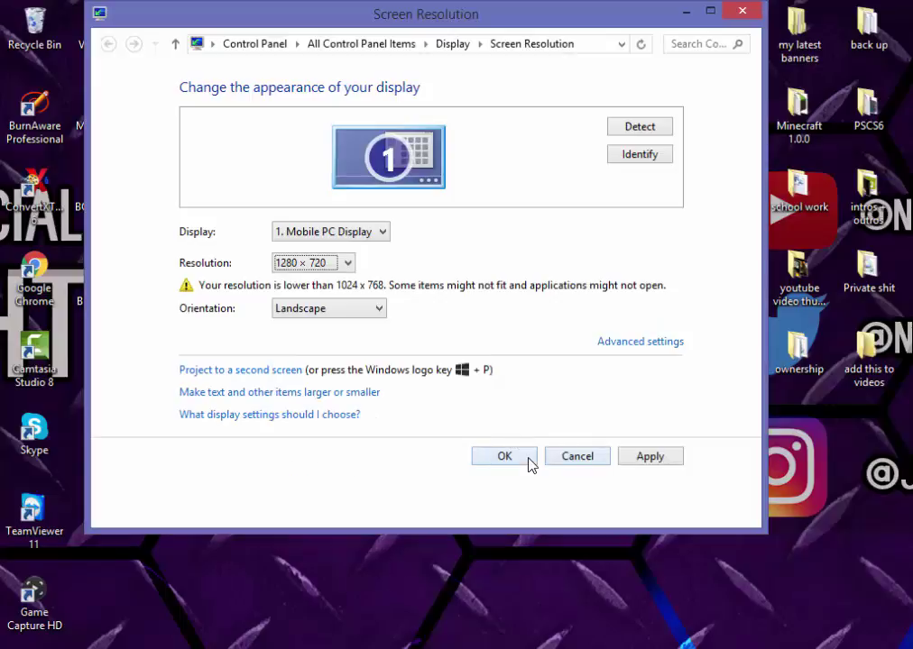
{"action": "left_click", "coordinate": [650, 456]}
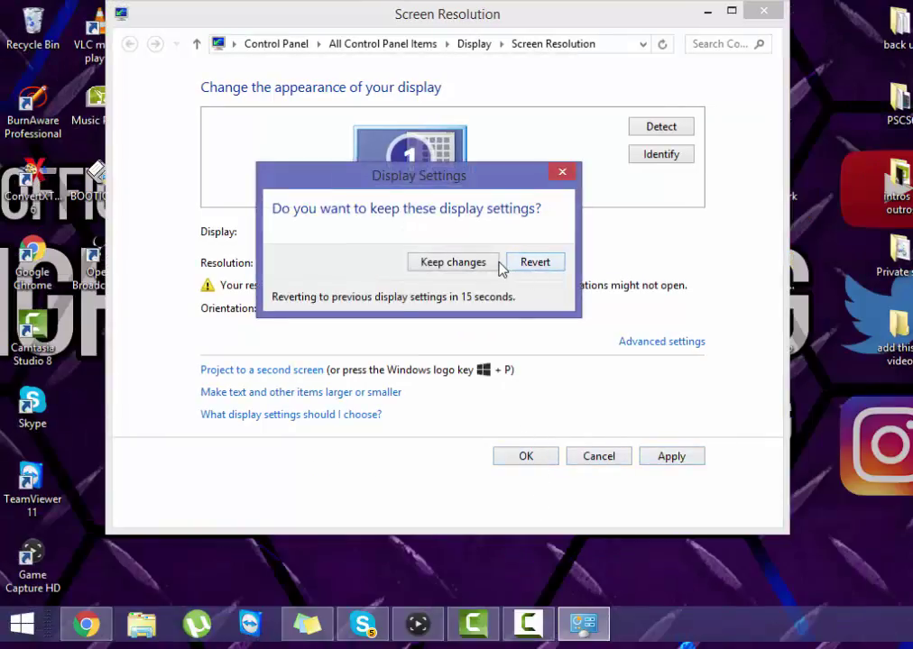
{"action": "left_click", "coordinate": [491, 267]}
{"action": "left_click", "coordinate": [546, 457]}
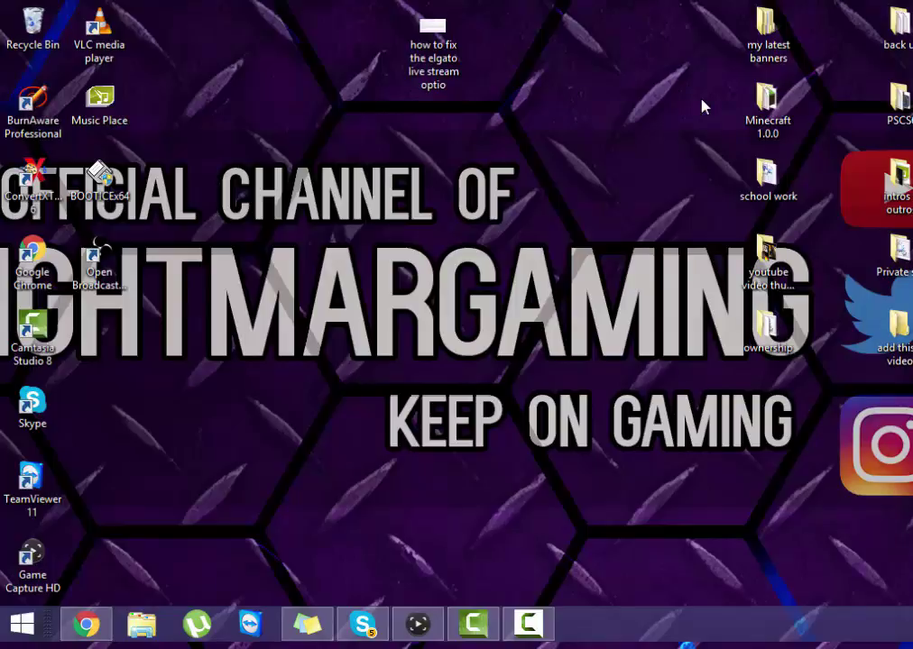
Close Game Capture HD, try relaunching it, and dismiss the already-running error
{"action": "left_click", "coordinate": [434, 634]}
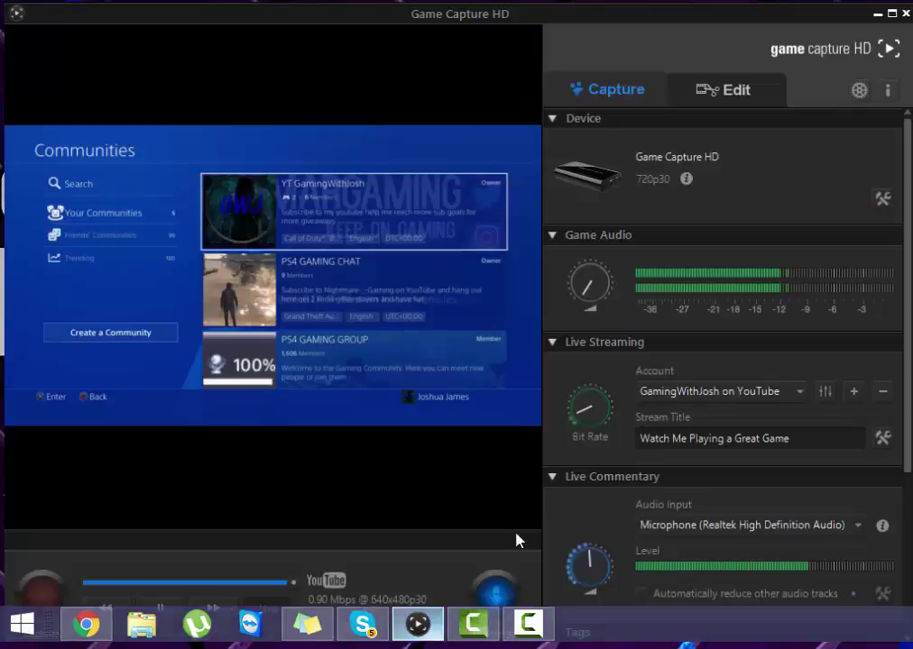
{"action": "left_click", "coordinate": [906, 12]}
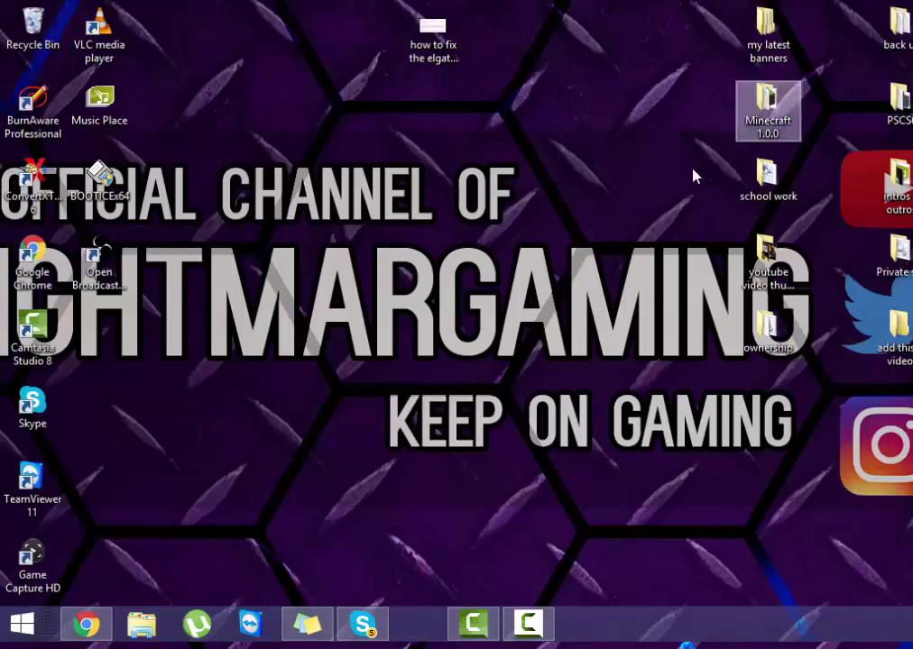
{"action": "left_click", "coordinate": [40, 564]}
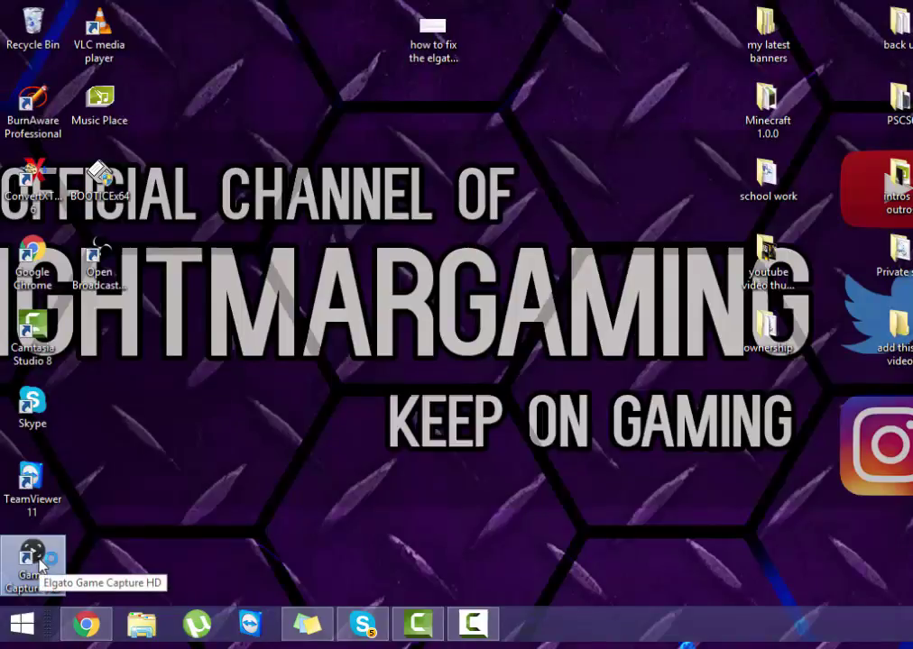
{"action": "double_click", "coordinate": [40, 563]}
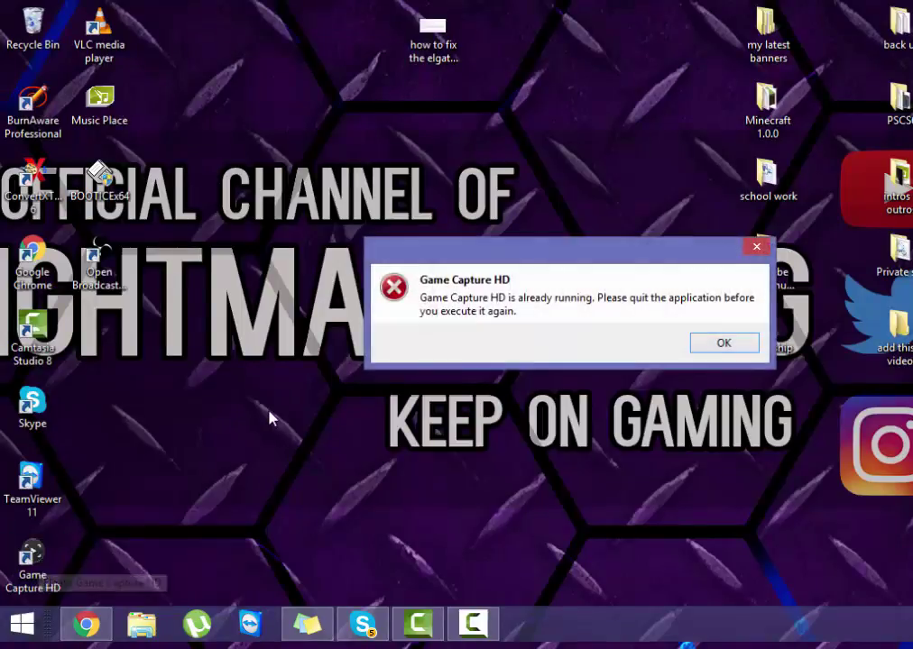
{"action": "left_click", "coordinate": [717, 343]}
End the stuck capture app in Task Manager and relaunch Game Capture HD
{"action": "right_click", "coordinate": [548, 635]}
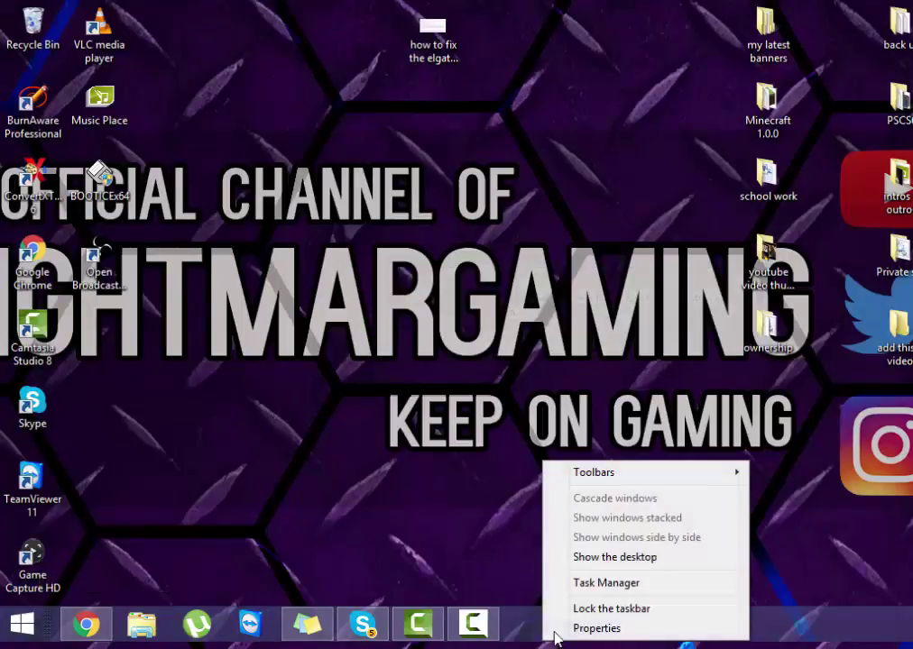
{"action": "left_click", "coordinate": [605, 584]}
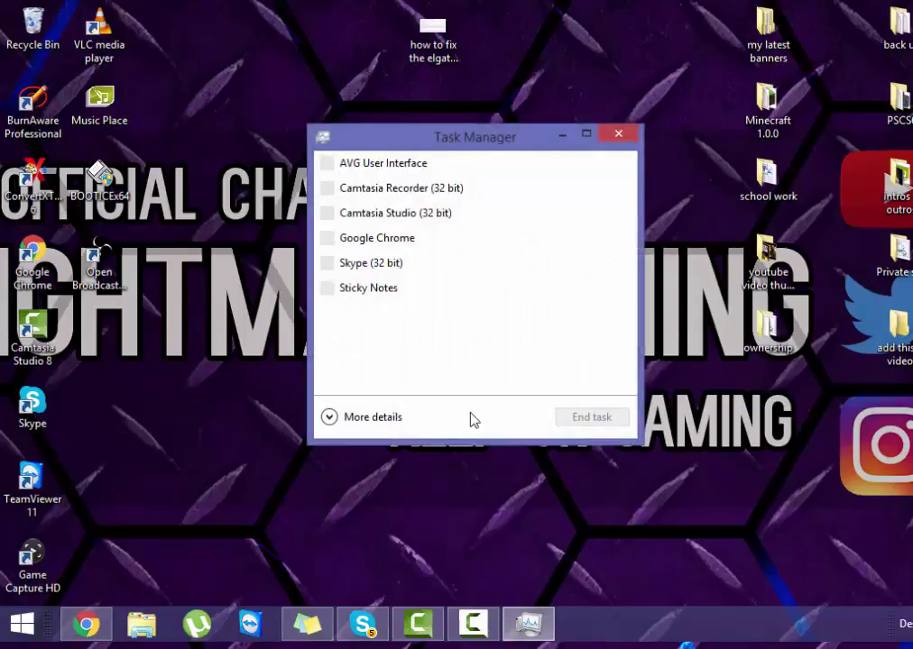
{"action": "left_click", "coordinate": [387, 418]}
{"action": "left_click", "coordinate": [872, 135]}
{"action": "double_click", "coordinate": [52, 548]}
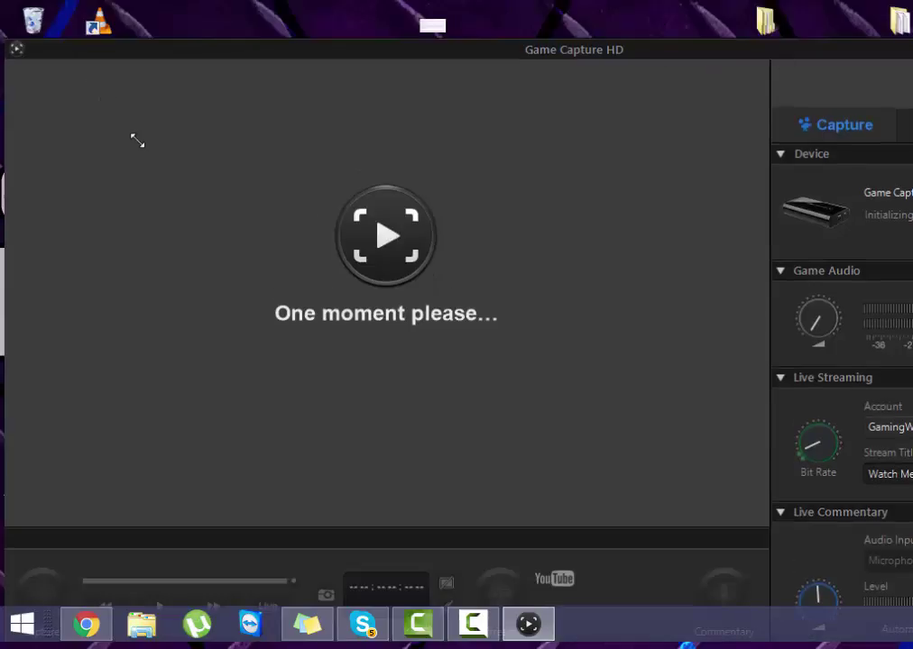
Move the restarted Game Capture HD window to the screen's top-left
{"action": "left_click_drag", "start_coordinate": [290, 57], "coordinate": [314, 15]}
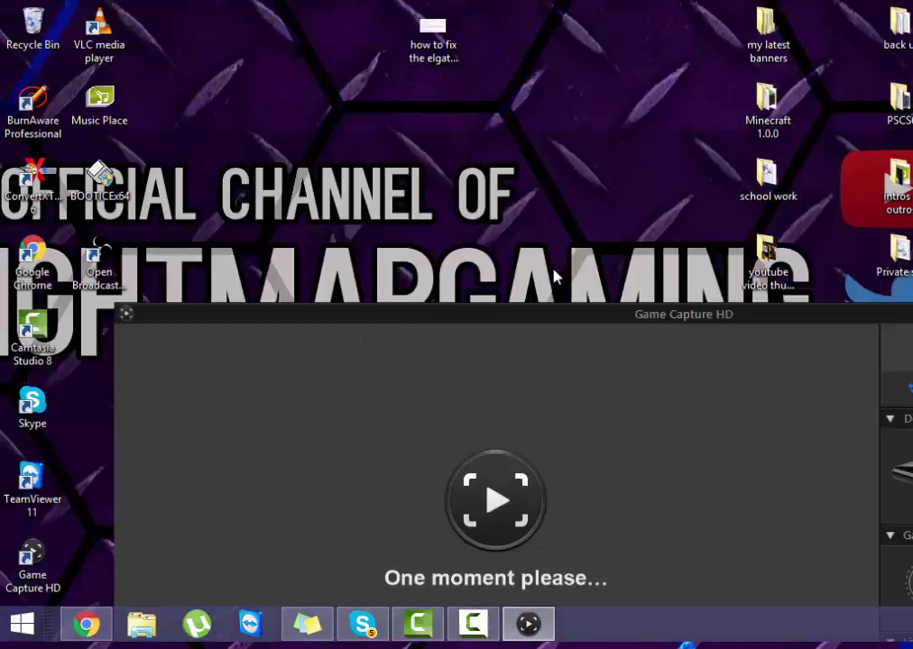
{"action": "left_click_drag", "start_coordinate": [560, 317], "coordinate": [438, 32]}
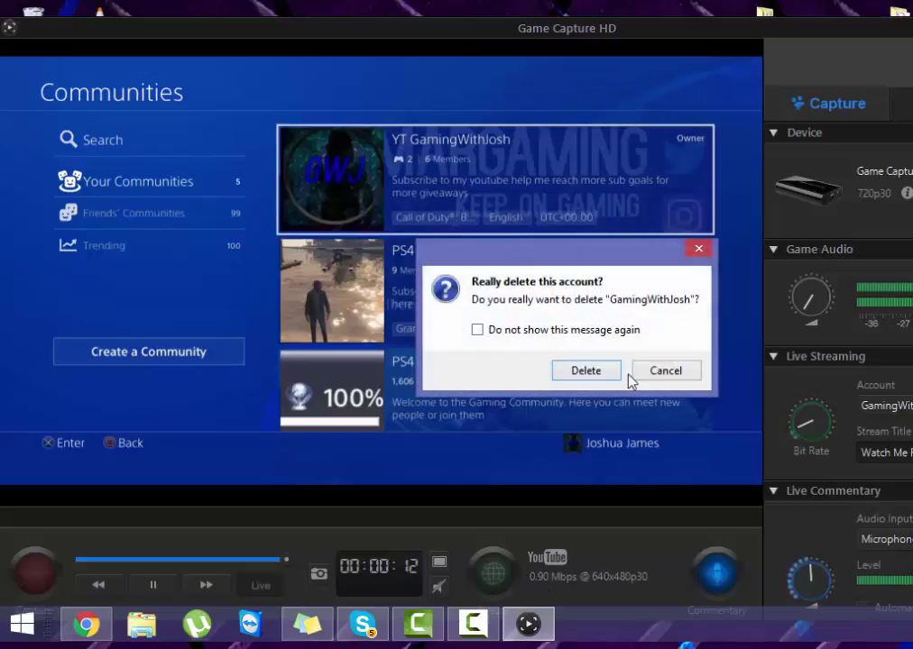
Confirm deleting the old YouTube account, then grant Google permission to relink YouTube
{"action": "left_click", "coordinate": [610, 372]}
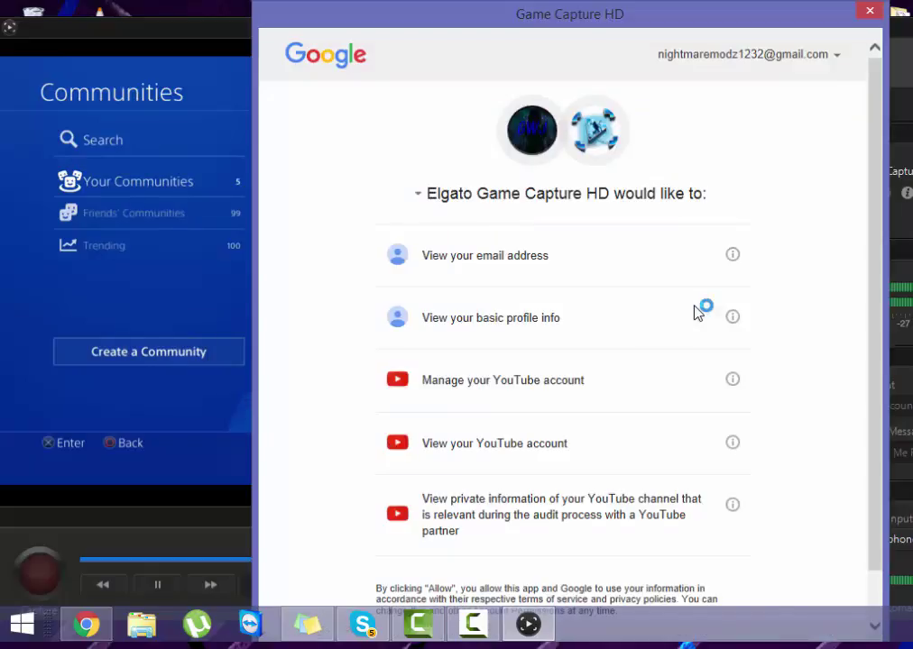
{"action": "scroll", "coordinate": [871, 446], "scroll_direction": "down", "scroll_amount": 2}
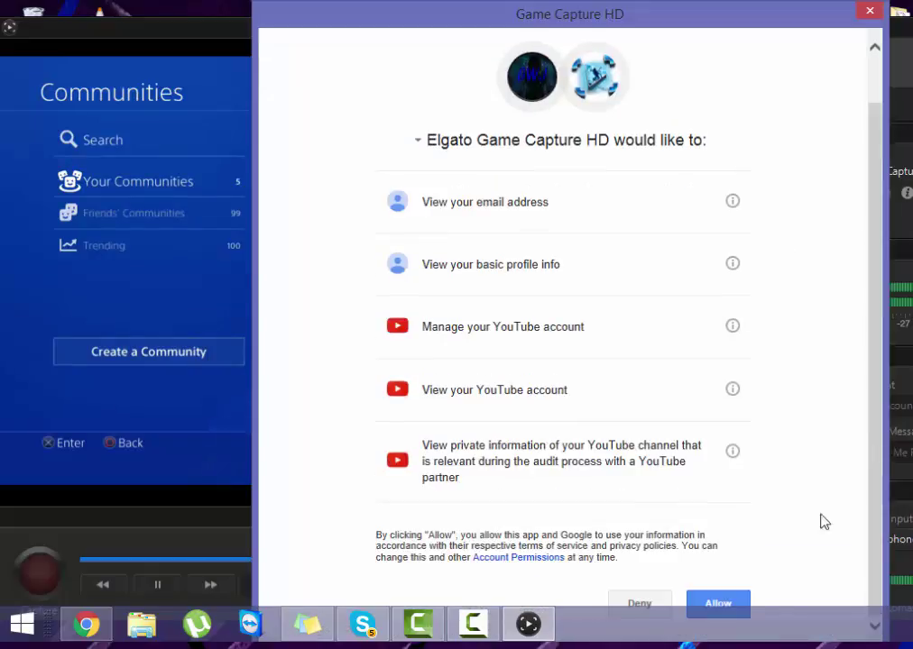
{"action": "left_click", "coordinate": [716, 606]}
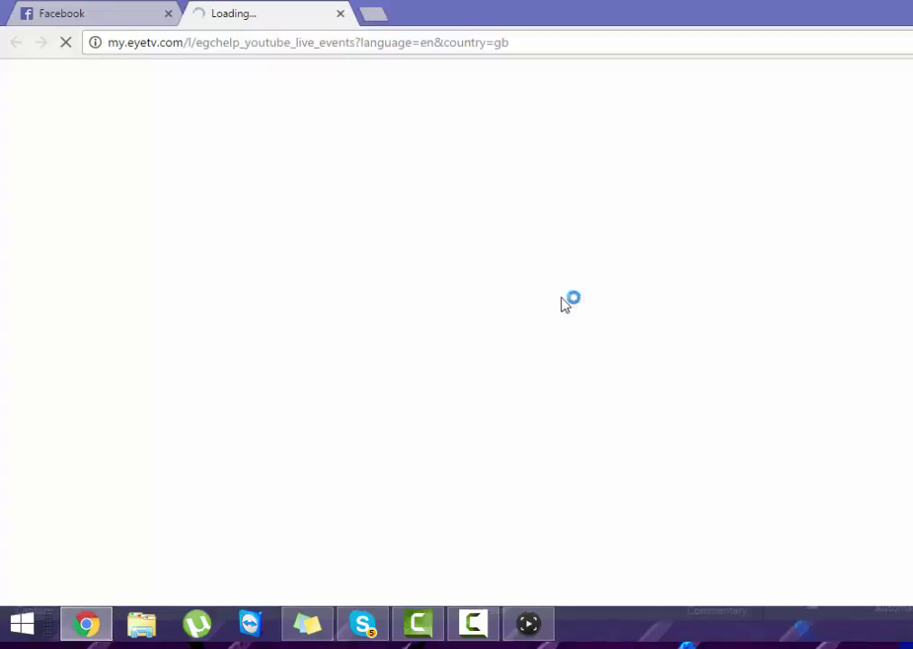
{"action": "key", "text": "alt+Tab"}
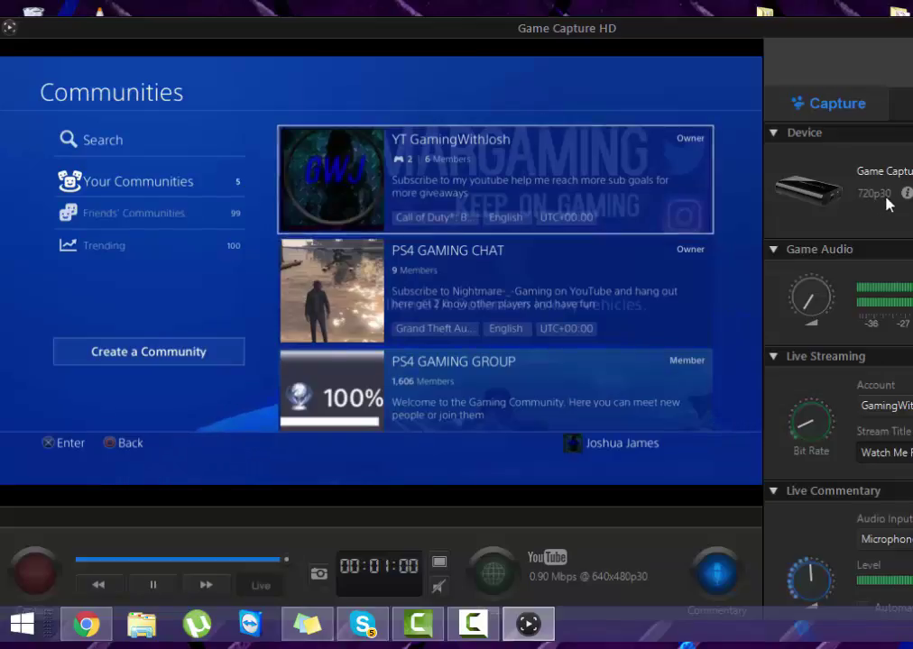
{"action": "mouse_move", "coordinate": [908, 201]}
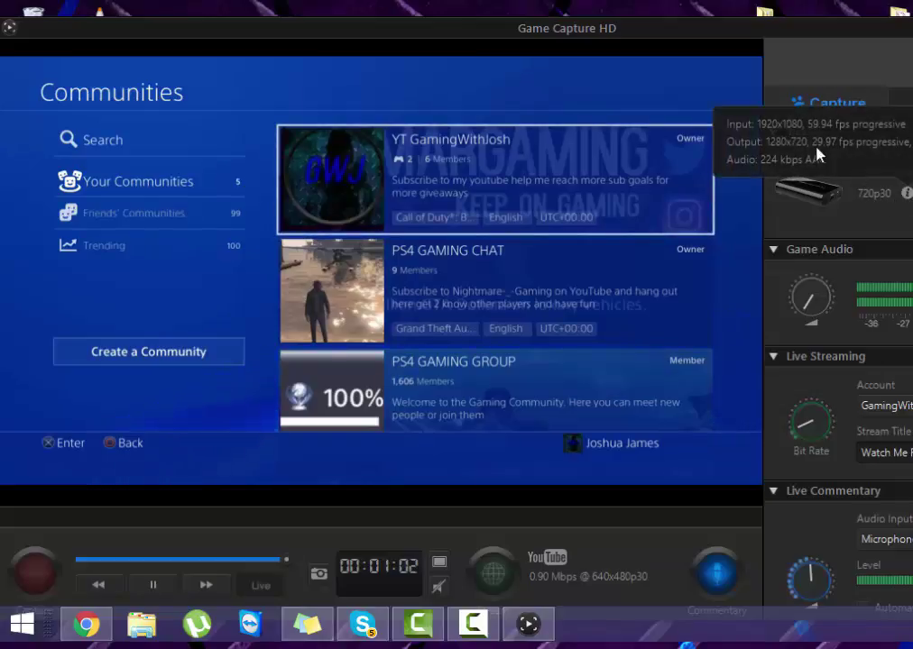